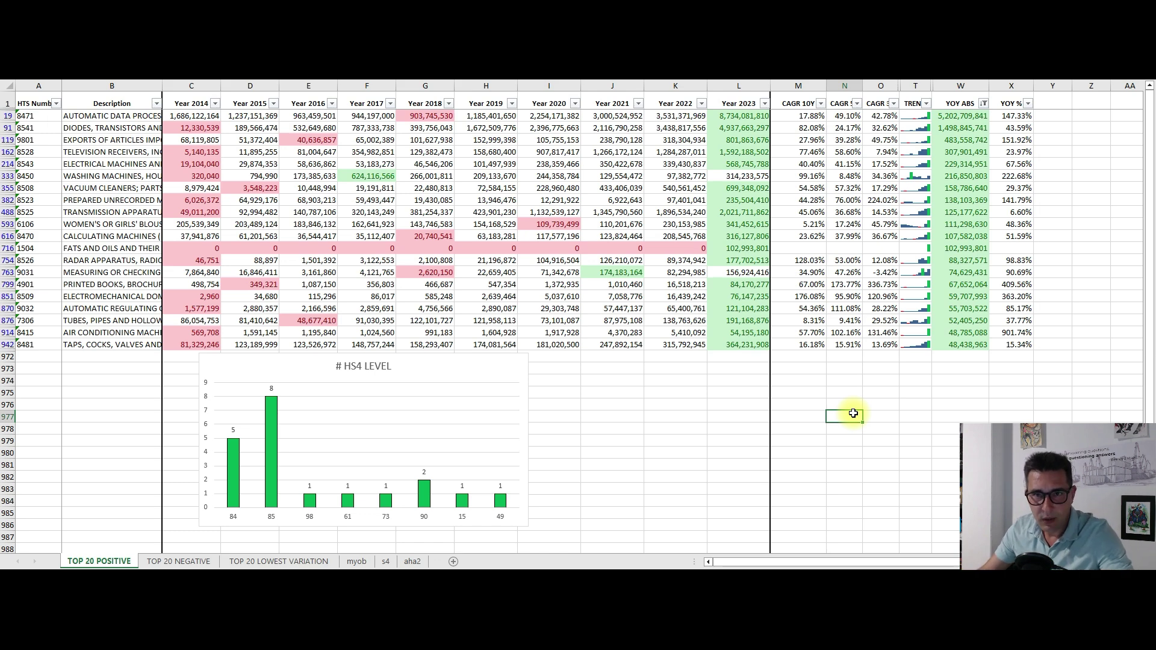
pyautogui.click(870, 415)
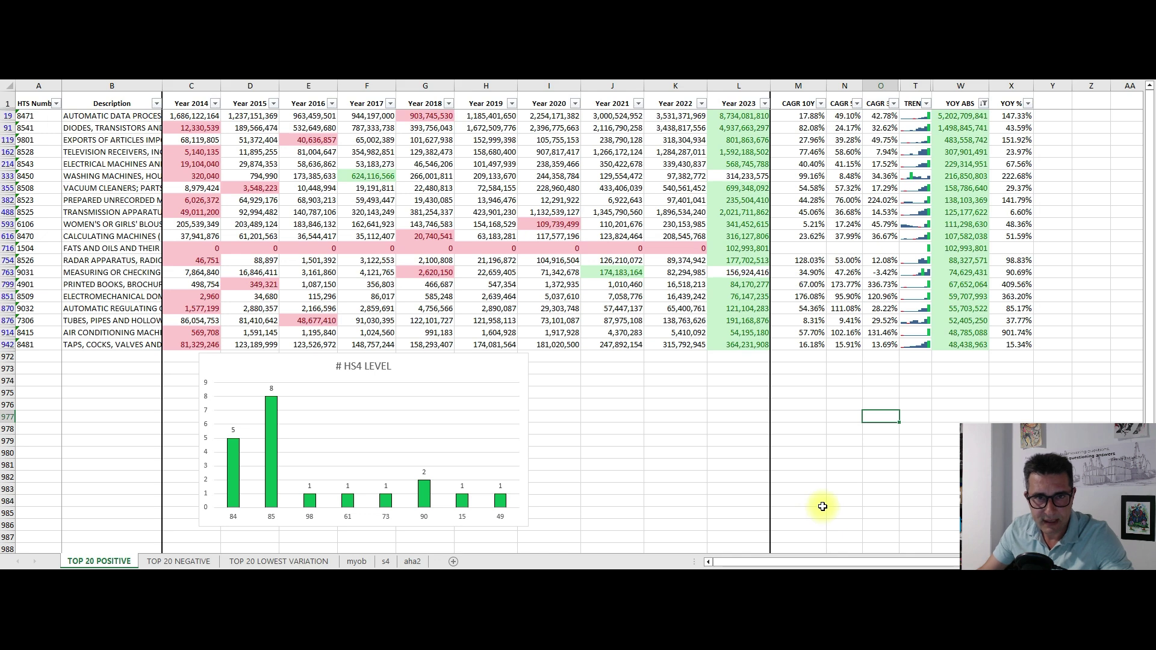
pyautogui.click(837, 489)
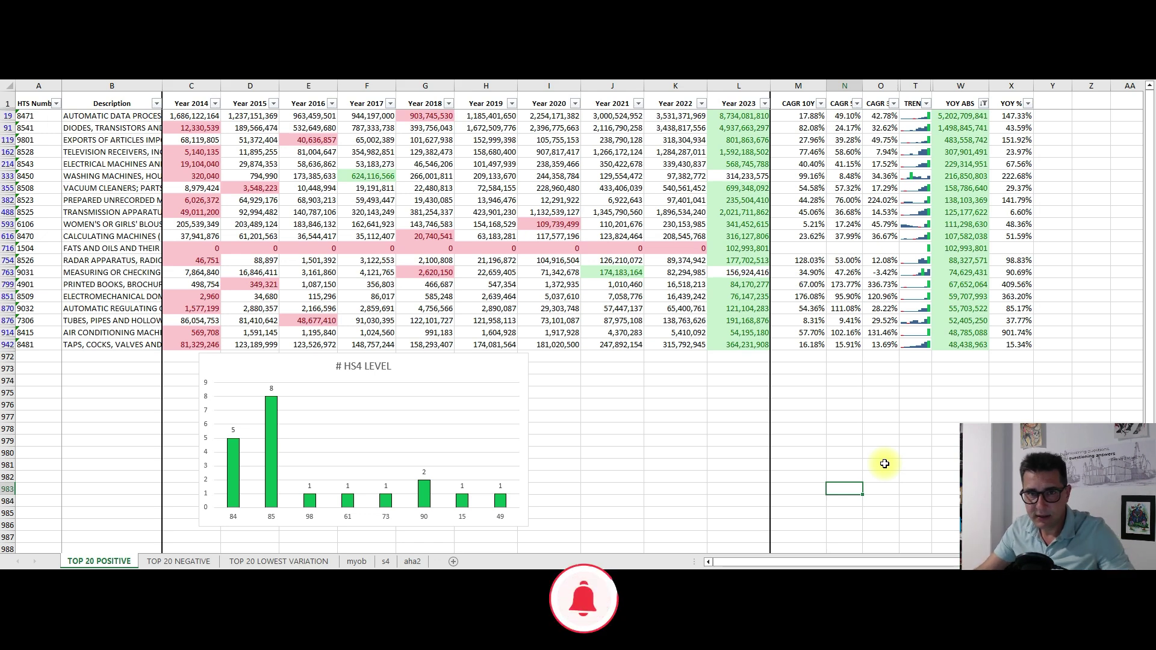
pyautogui.click(854, 461)
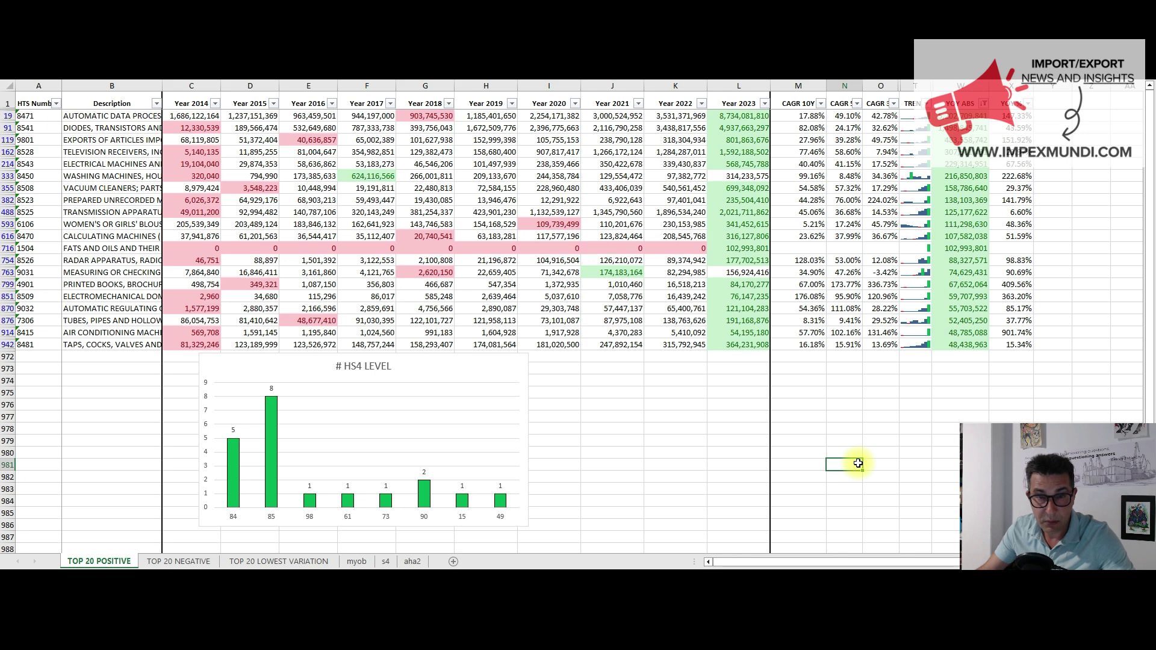
pyautogui.click(902, 441)
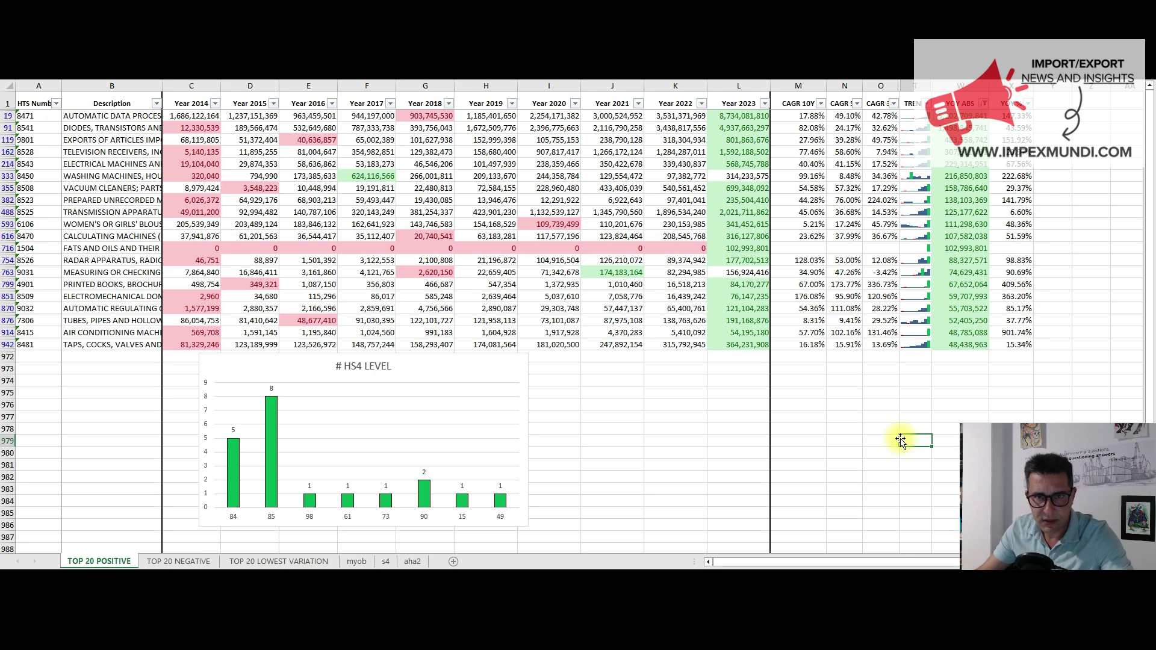
pyautogui.click(885, 441)
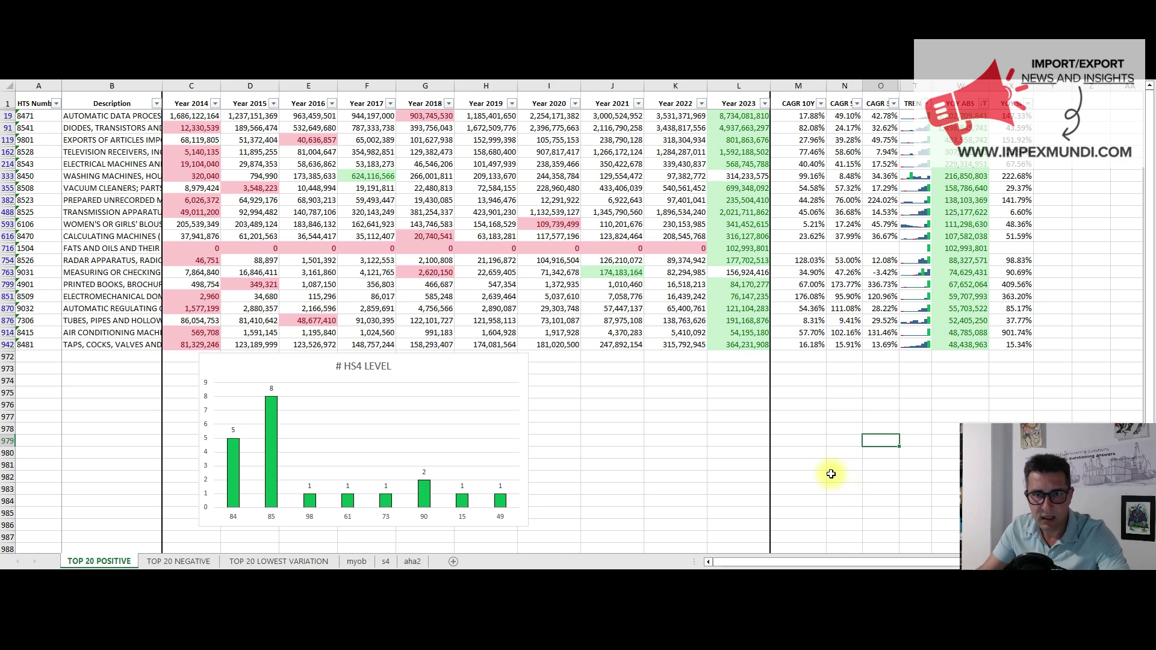
# Step: View the TOP 20 LOWEST VARIATION sheet briefly and return to the TOP 20 POSITIVE sheet
pyautogui.keyDown('ctrl'); pyautogui.click(282, 561); pyautogui.keyUp('ctrl')
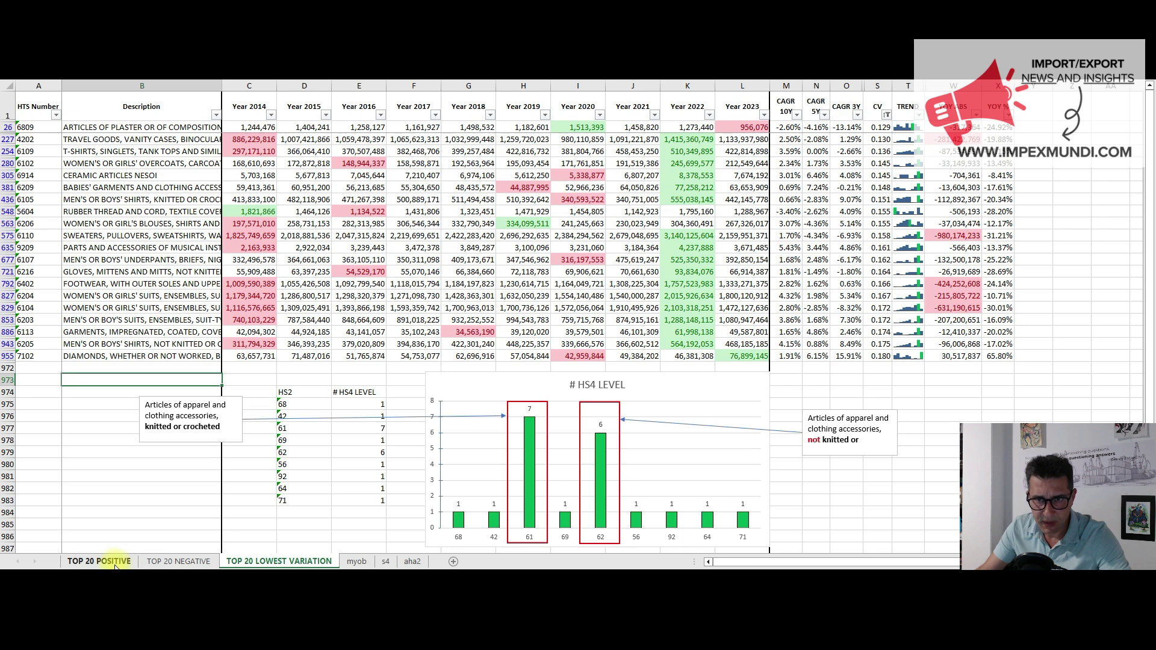
pyautogui.click(114, 563)
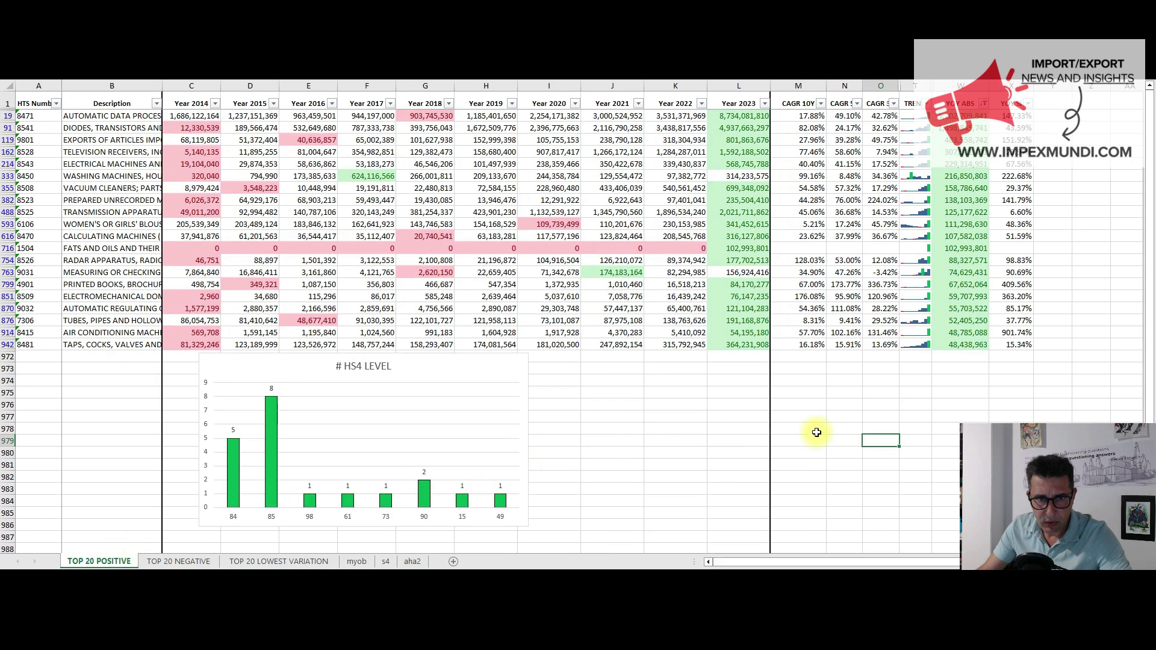
# Step: Examine the TOP 20 POSITIVE sheet's HTS codes, yearly values, growth rates and year-over-year changes, together with its HS4 level chart
pyautogui.click(870, 420)
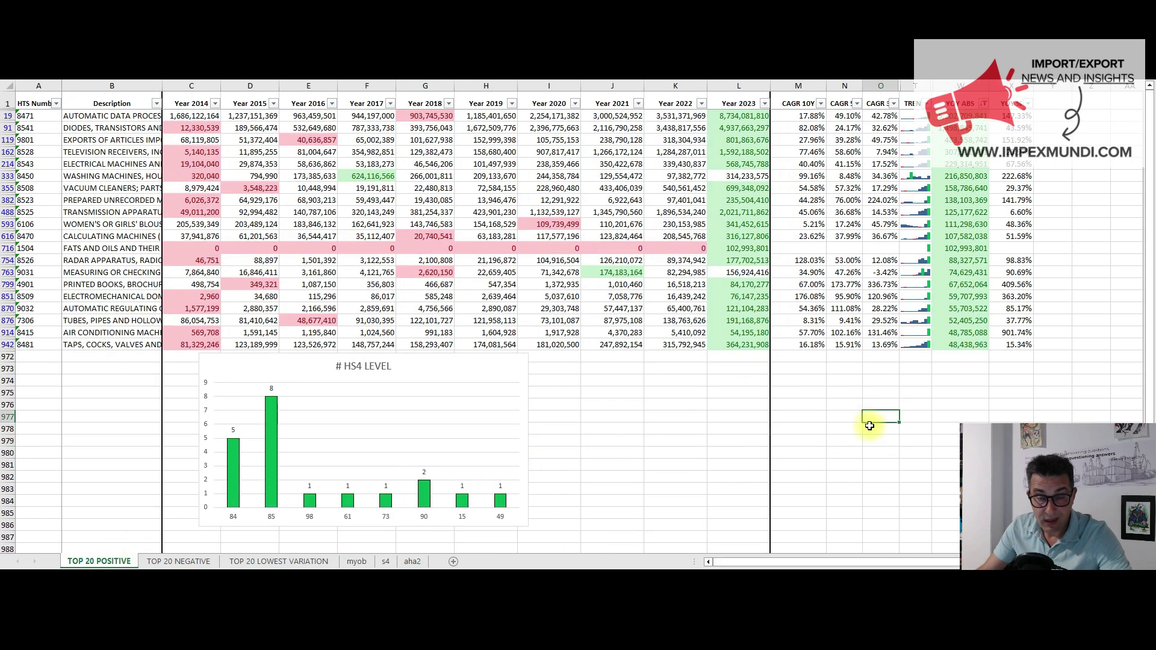
pyautogui.click(836, 451)
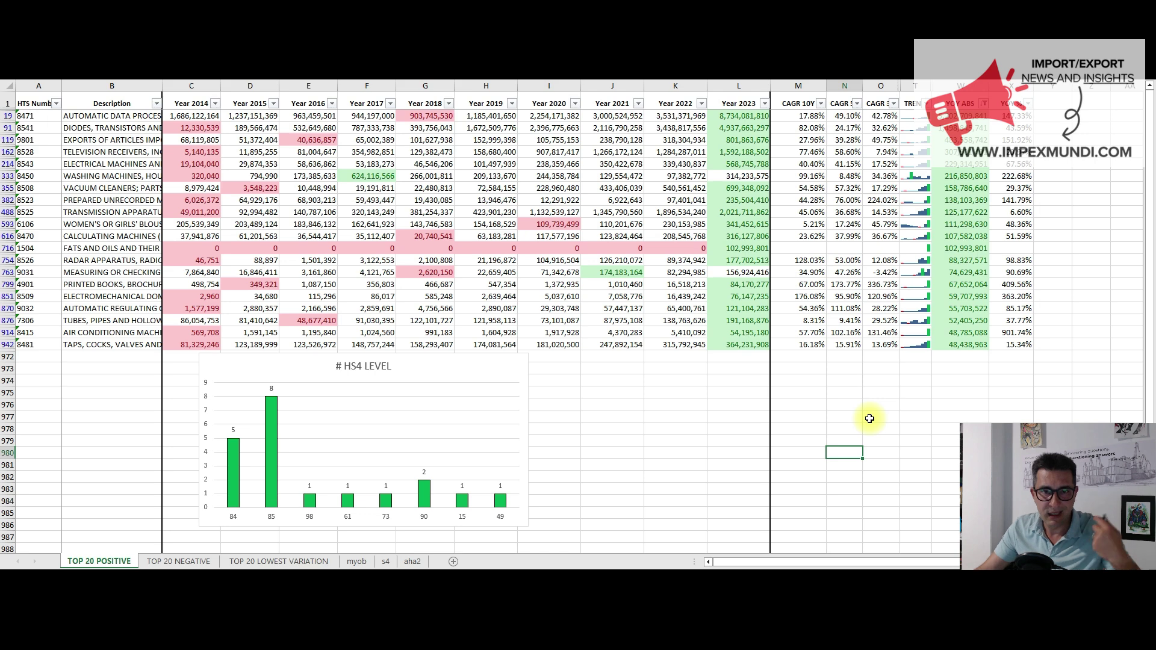
pyautogui.click(846, 406)
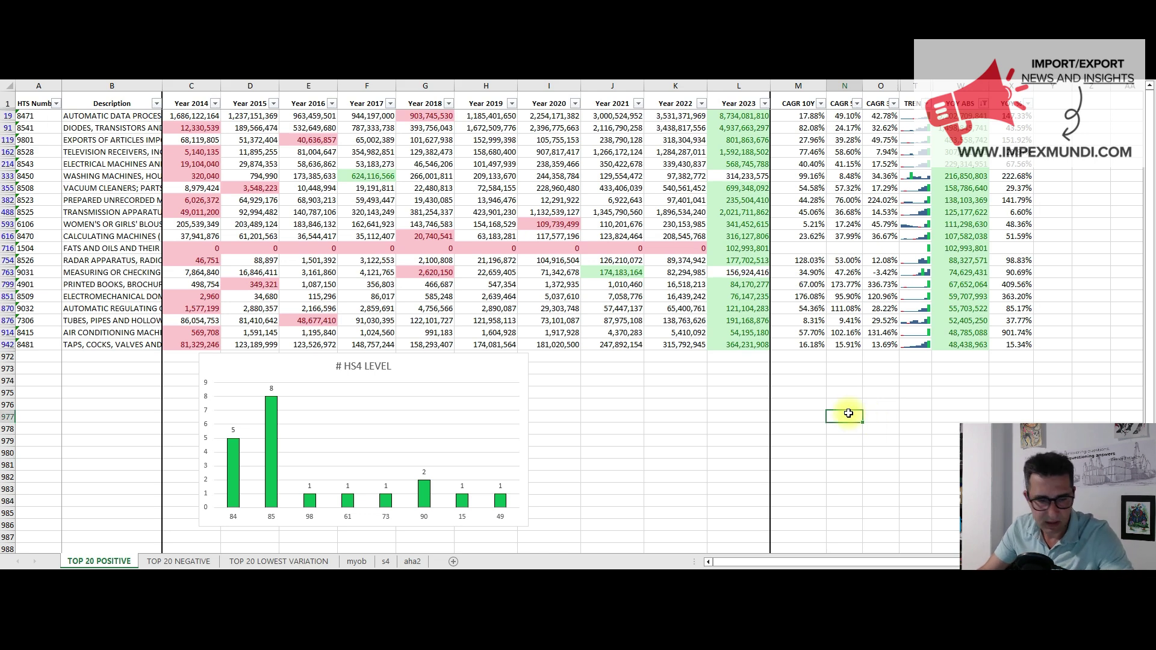
pyautogui.click(782, 392)
pyautogui.click(846, 464)
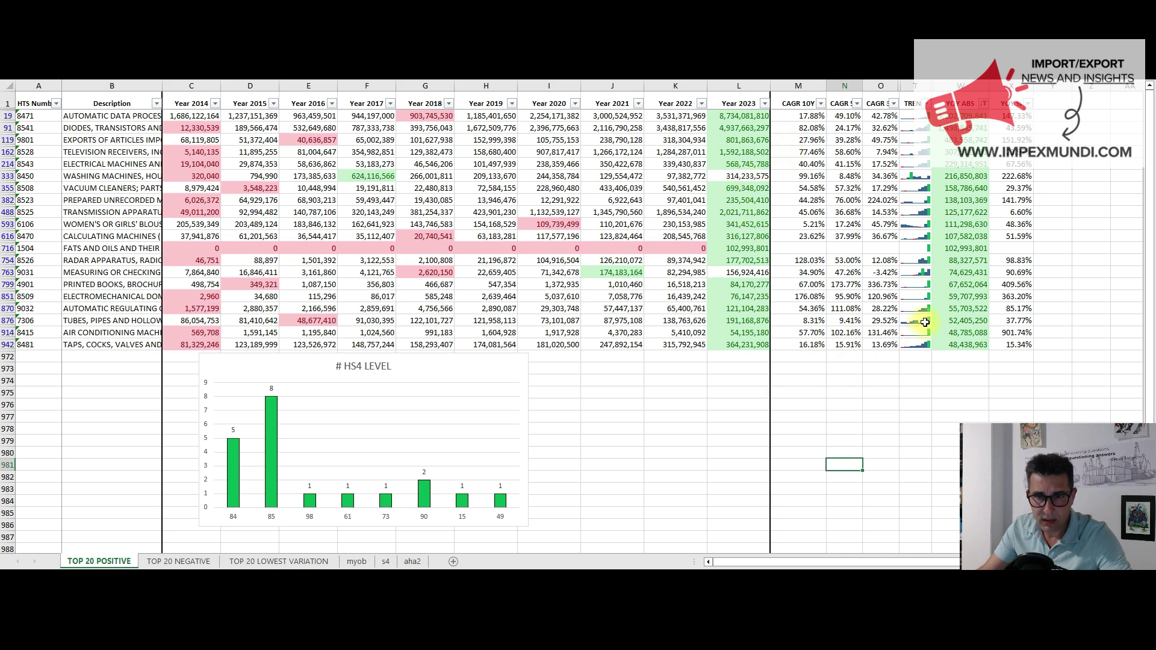
pyautogui.click(820, 416)
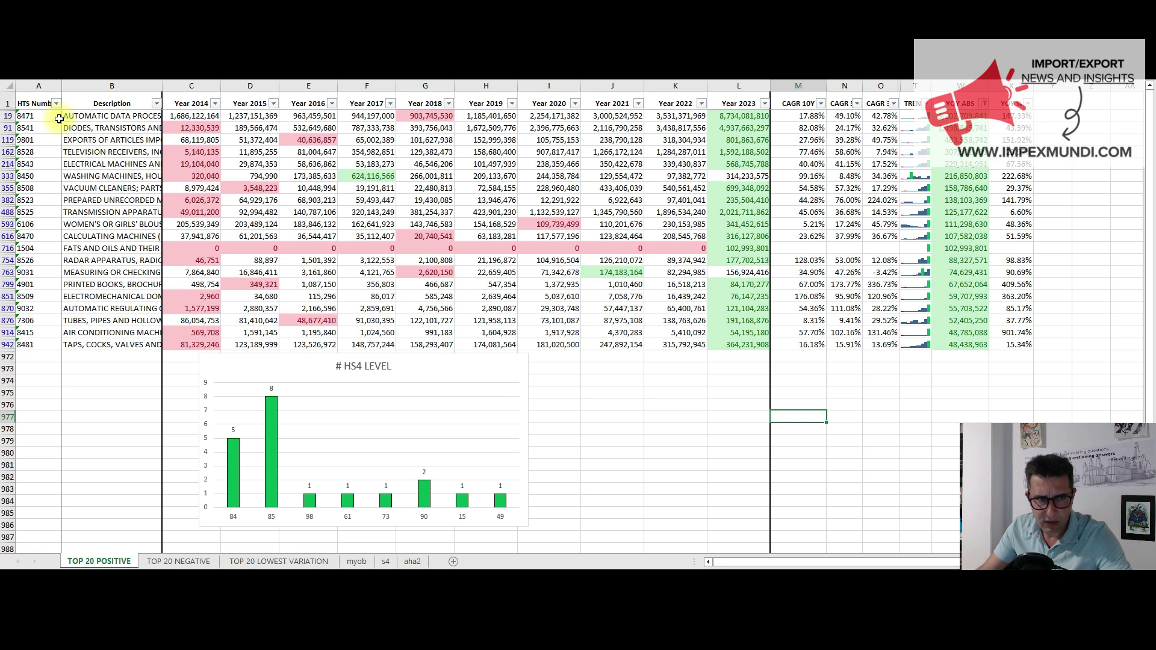
pyautogui.click(24, 115)
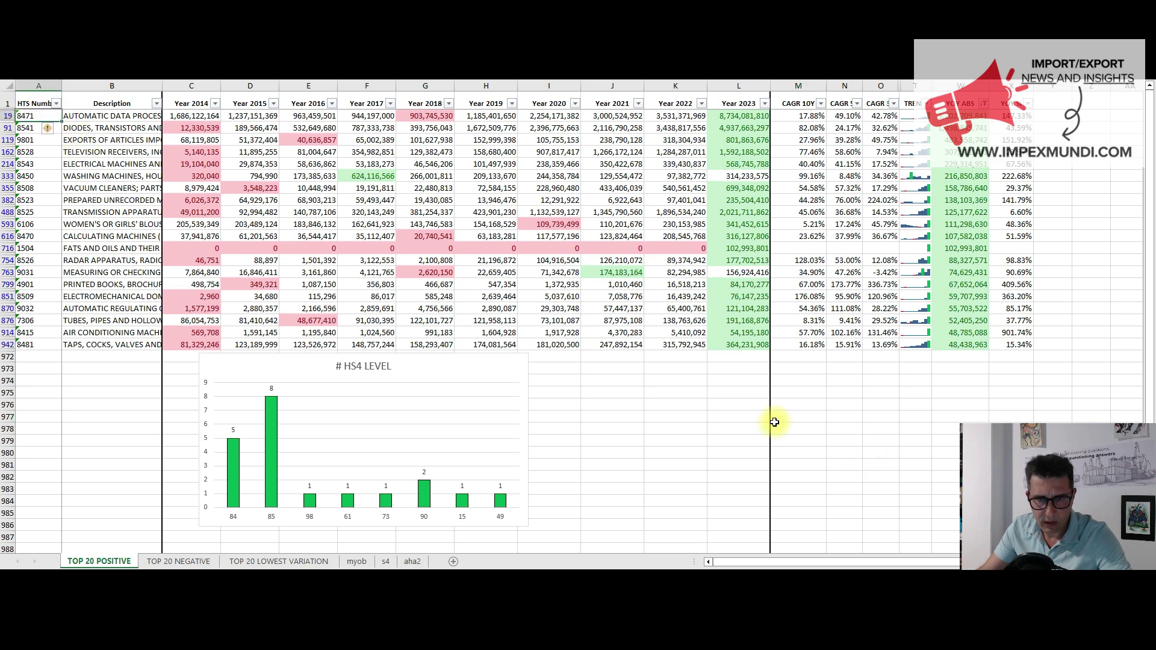
pyautogui.click(903, 452)
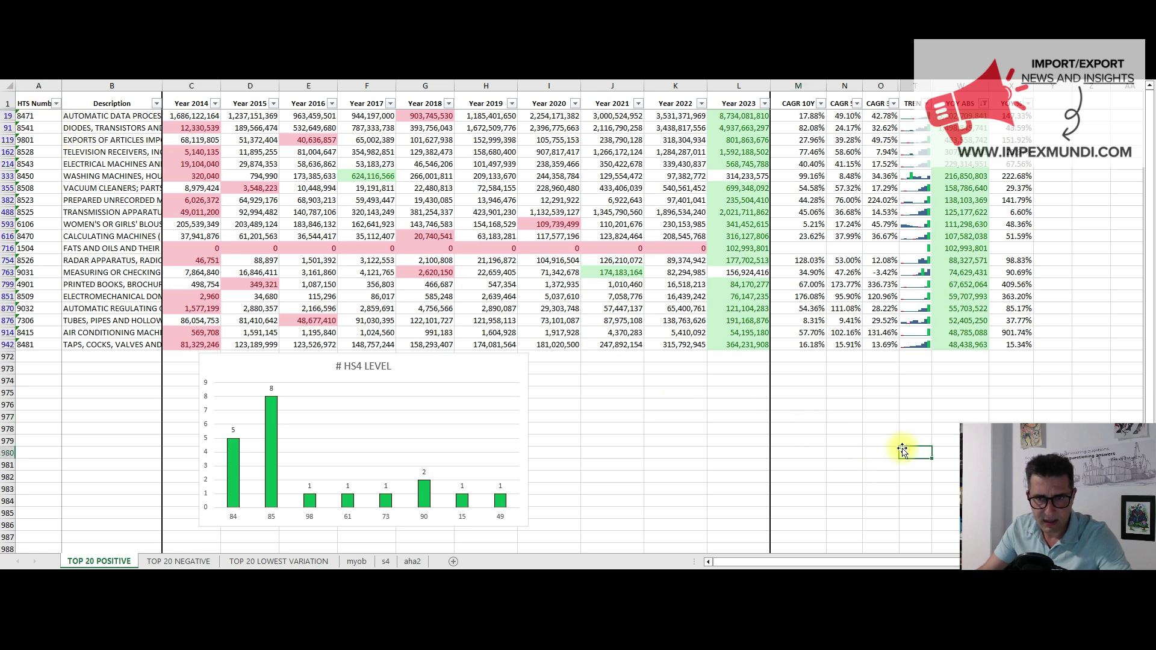
pyautogui.click(877, 423)
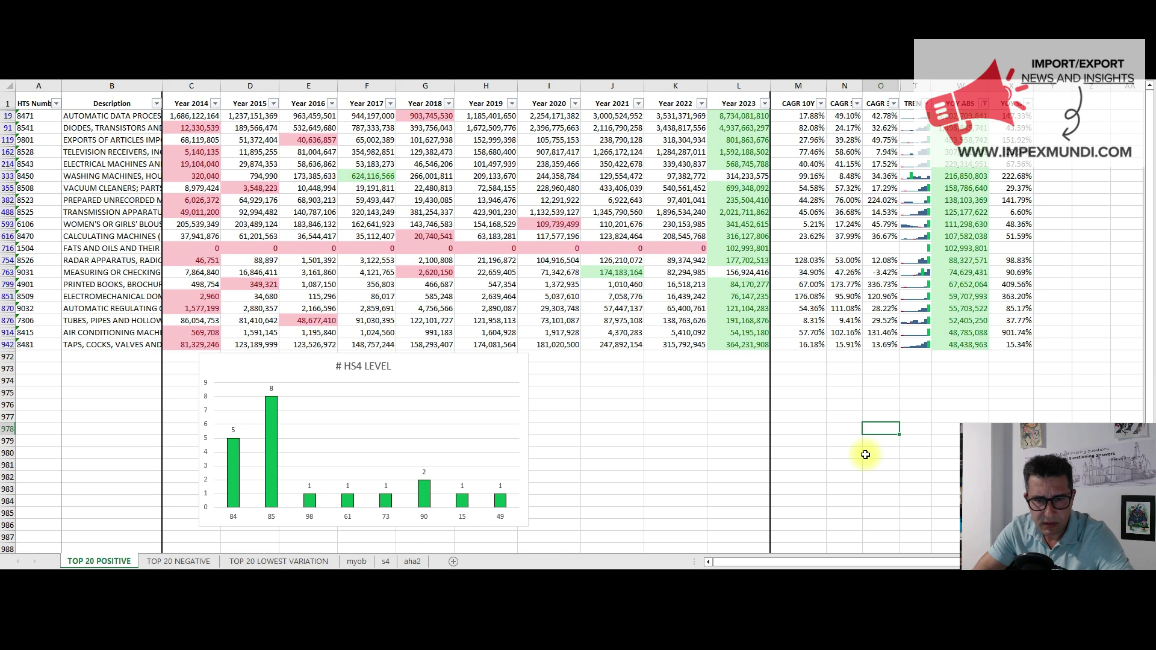
pyautogui.press('Up')
pyautogui.press('Right')
pyautogui.press('Right')
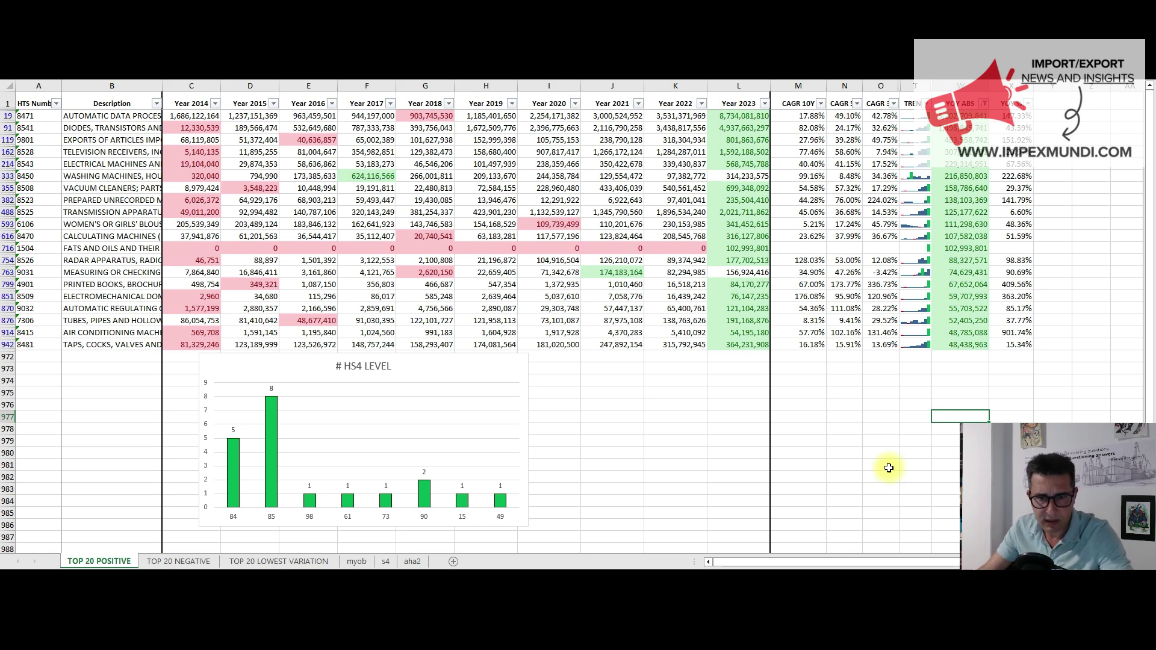
pyautogui.click(820, 440)
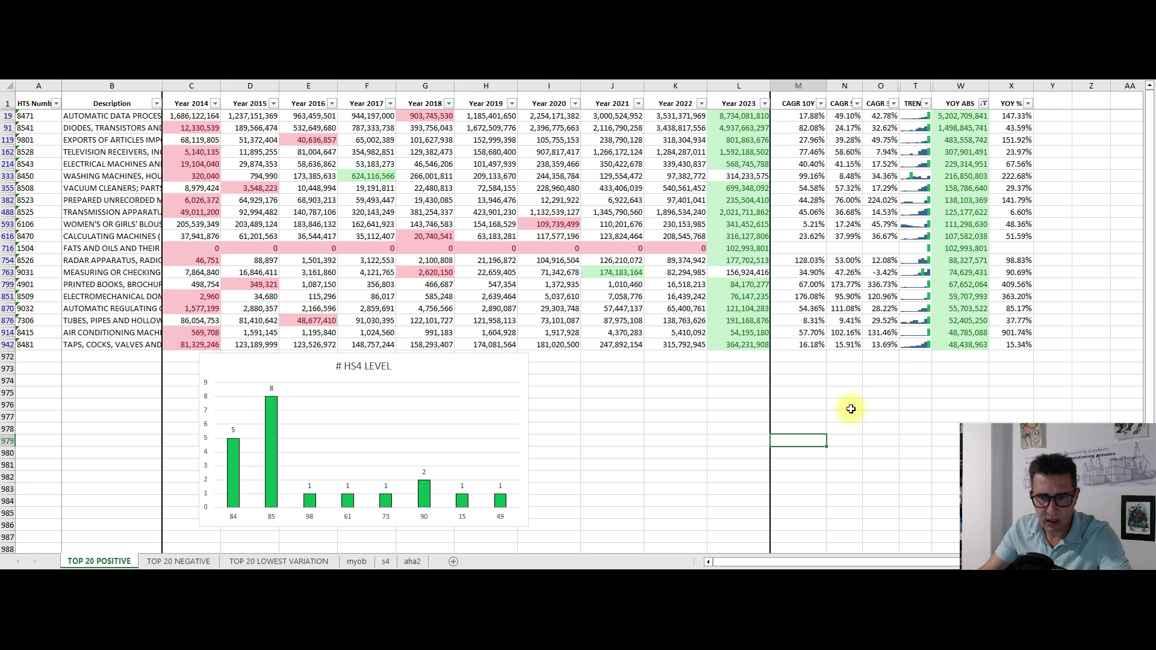
pyautogui.click(851, 409)
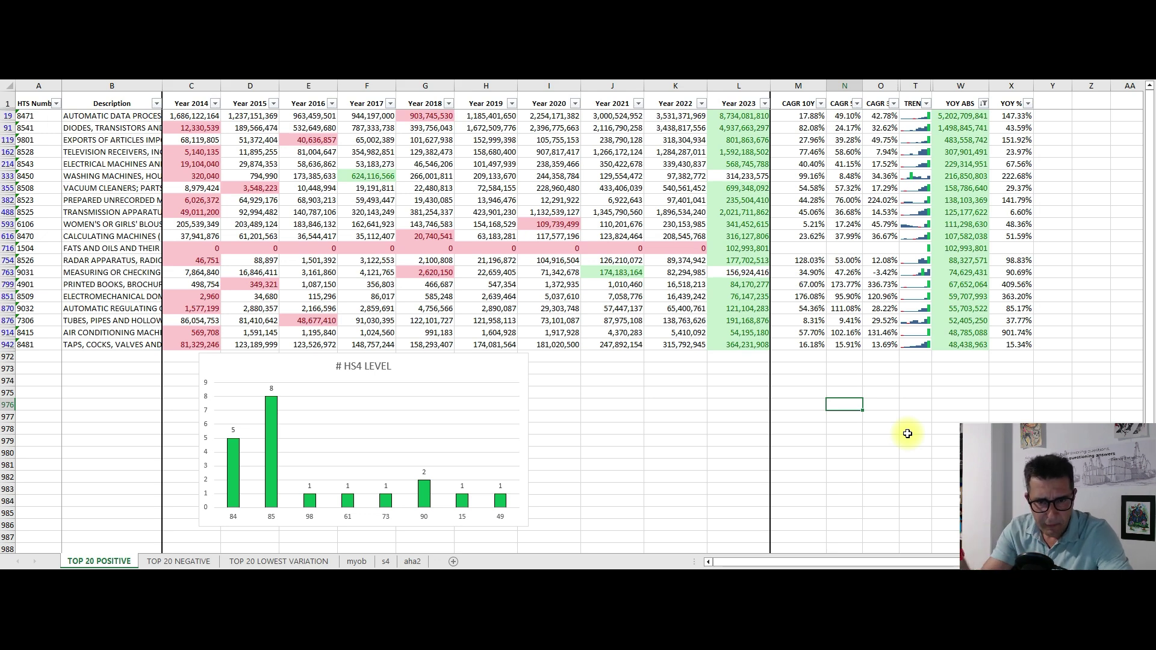
pyautogui.click(888, 444)
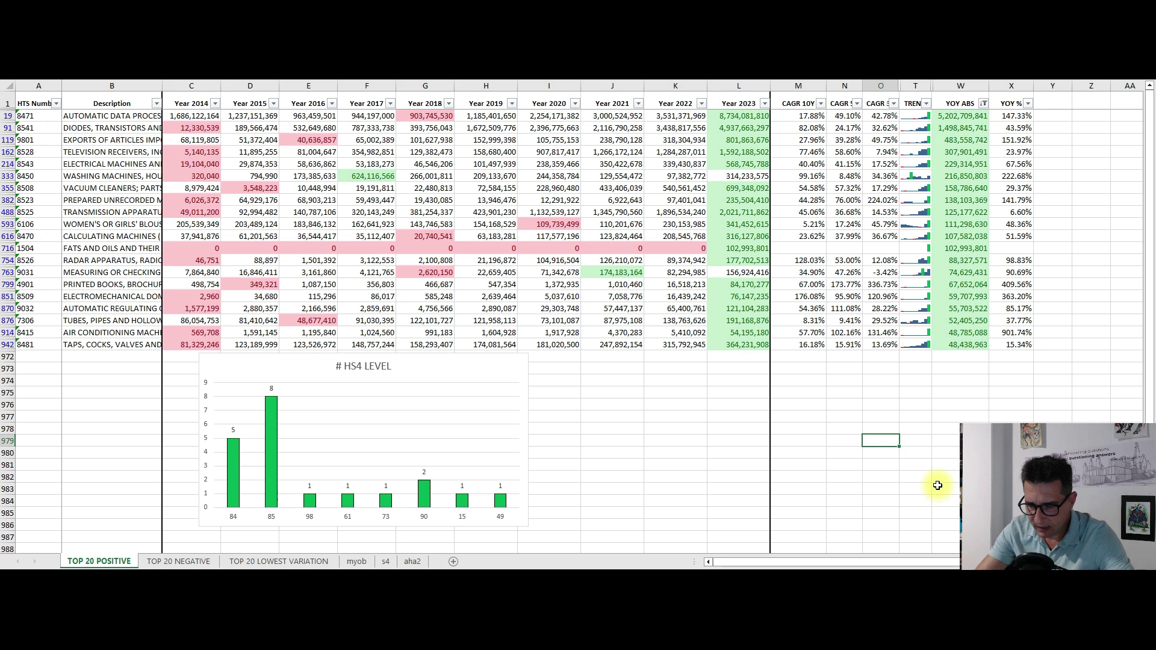
# Step: Switch to the TOP 20 NEGATIVE sheet and examine its product rows, yearly values, year-over-year declines and HS4 level chart
pyautogui.hotkey('ctrl', 'pagedown')
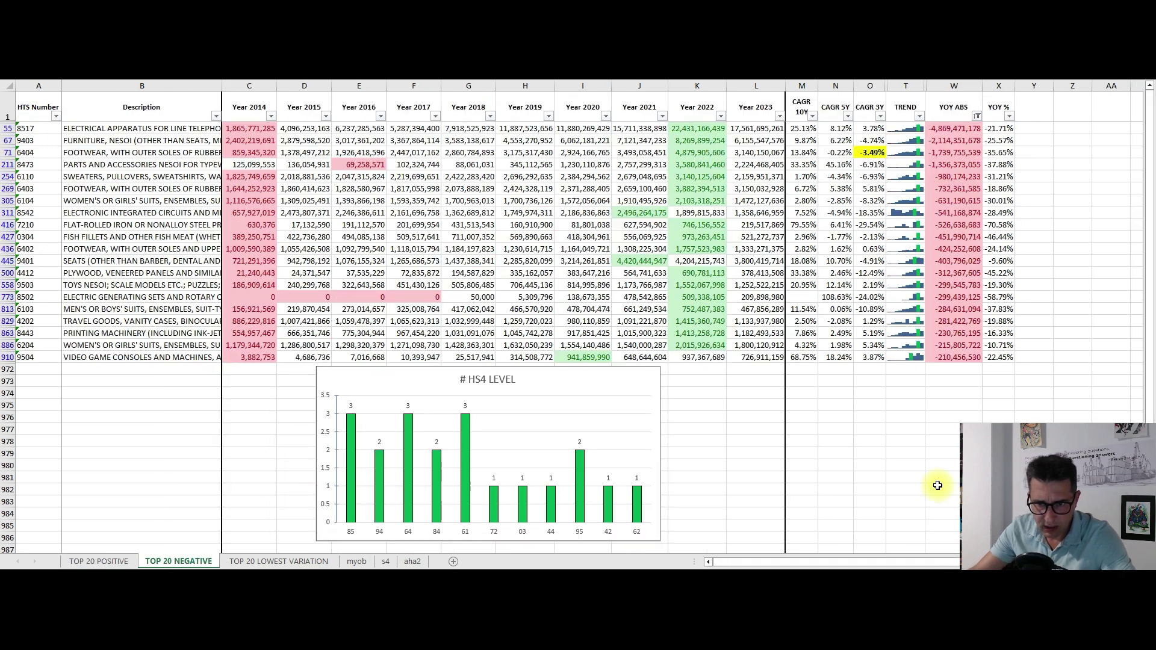
pyautogui.click(938, 486)
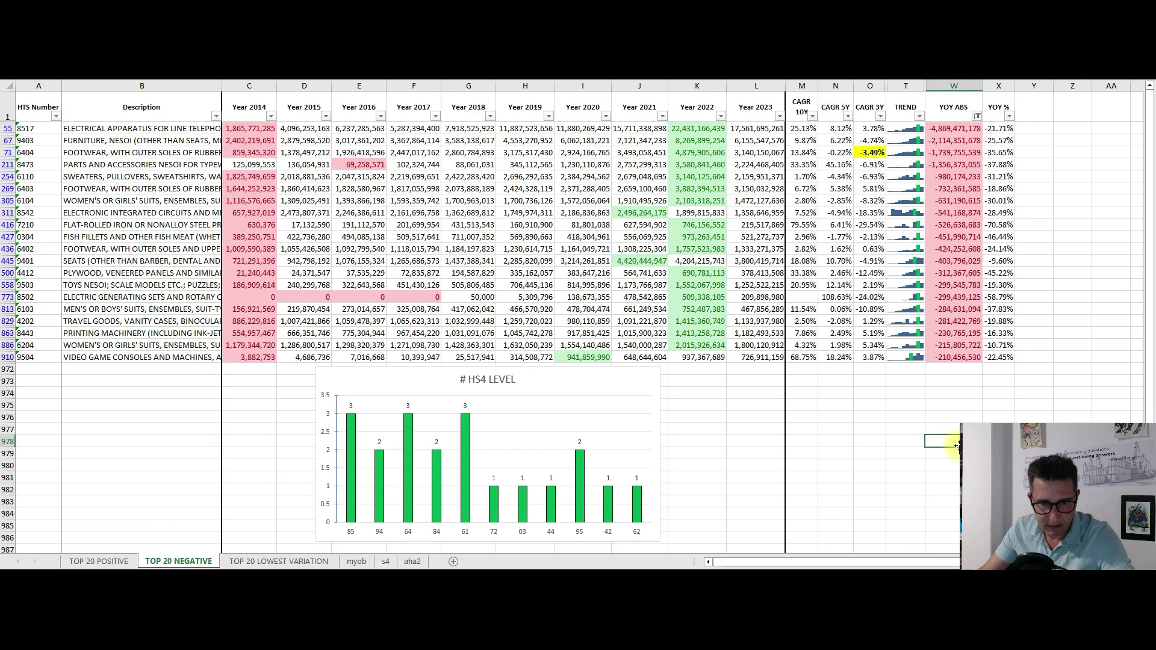
pyautogui.click(1072, 416)
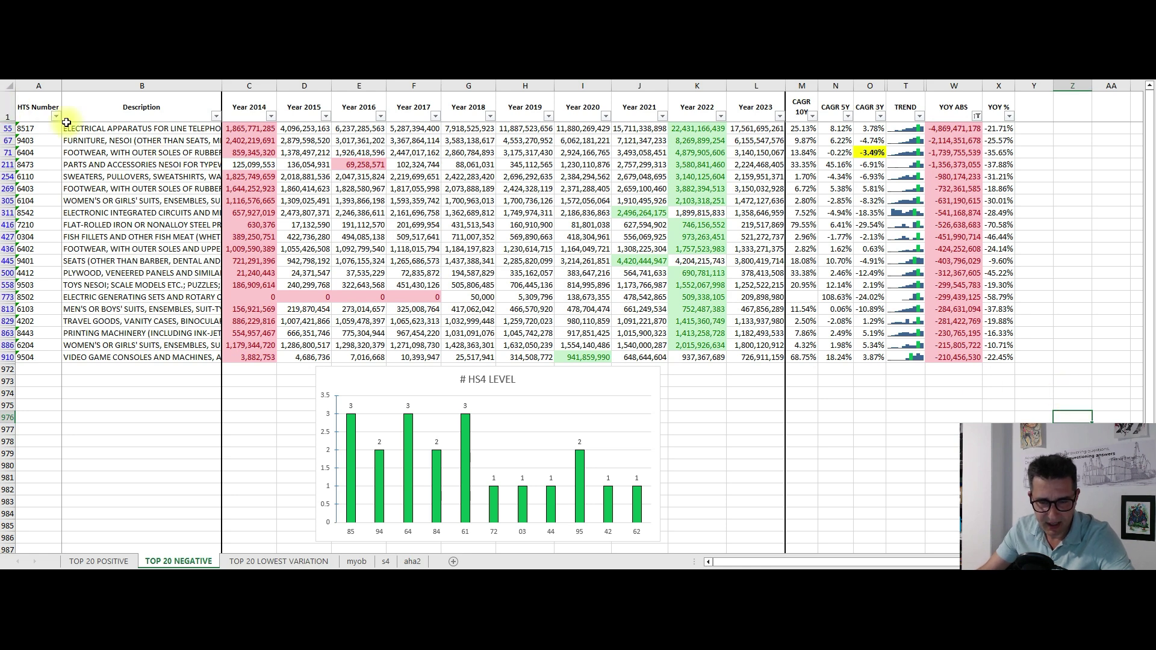
pyautogui.click(1110, 264)
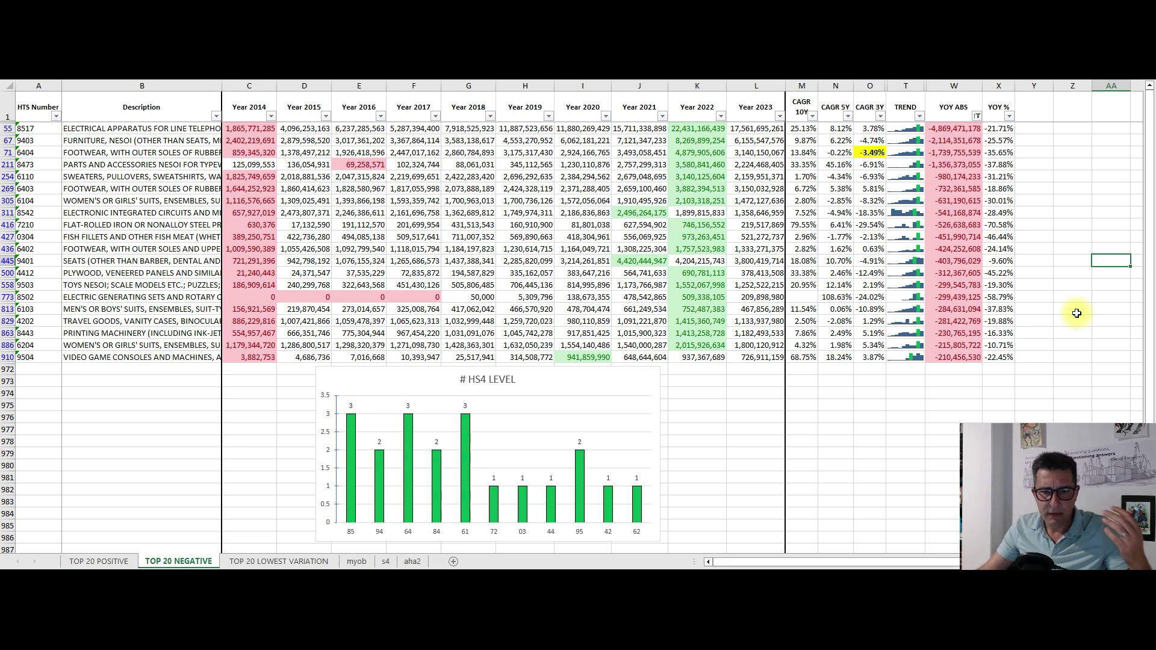
pyautogui.click(1071, 405)
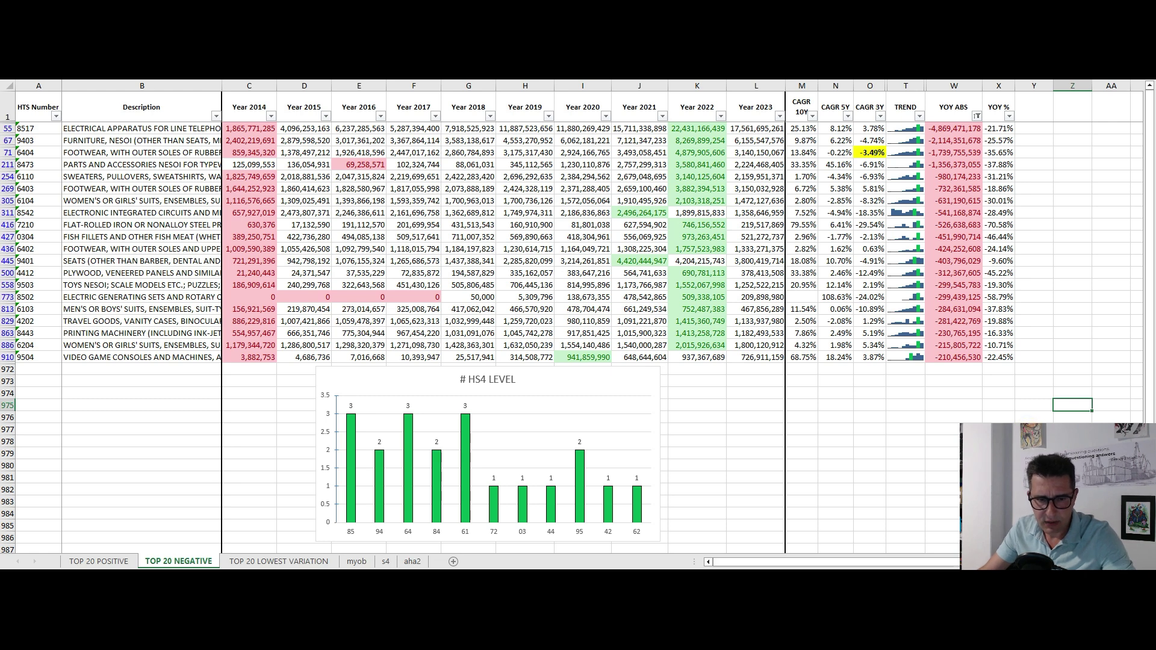
pyautogui.click(995, 417)
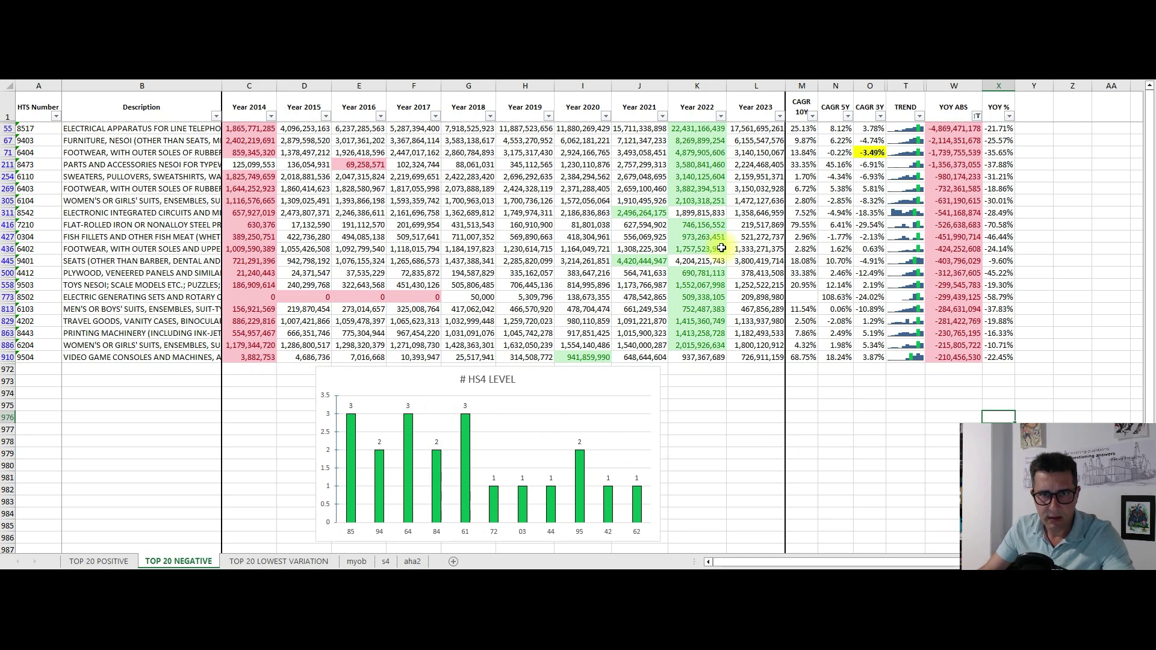
pyautogui.click(1072, 237)
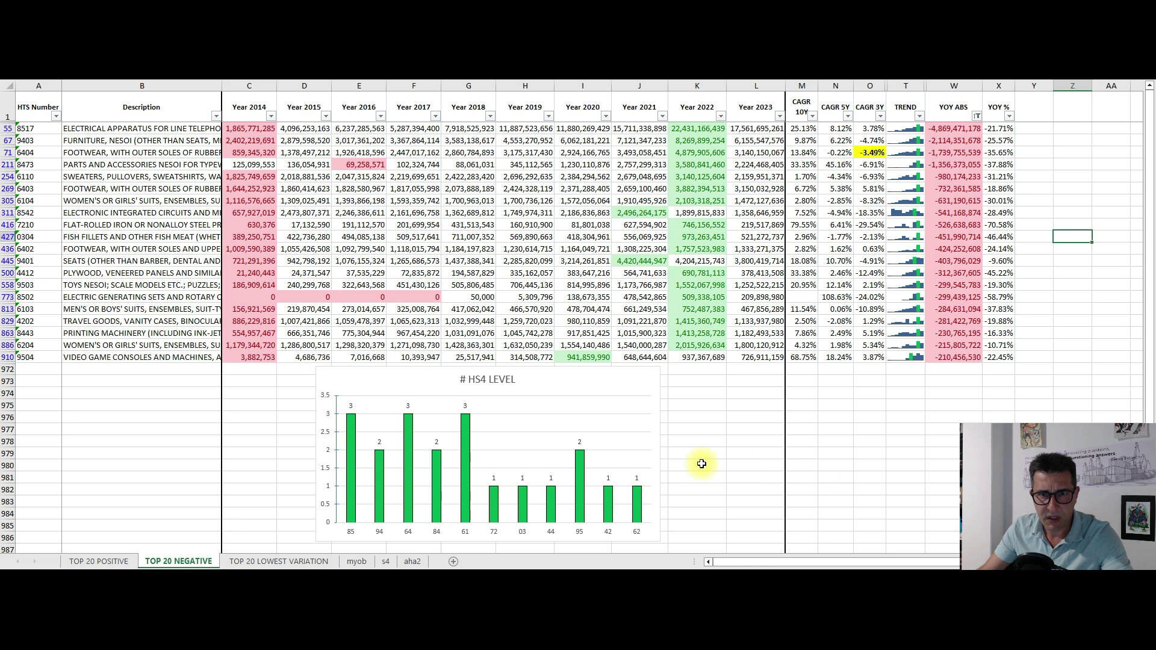
pyautogui.click(1082, 332)
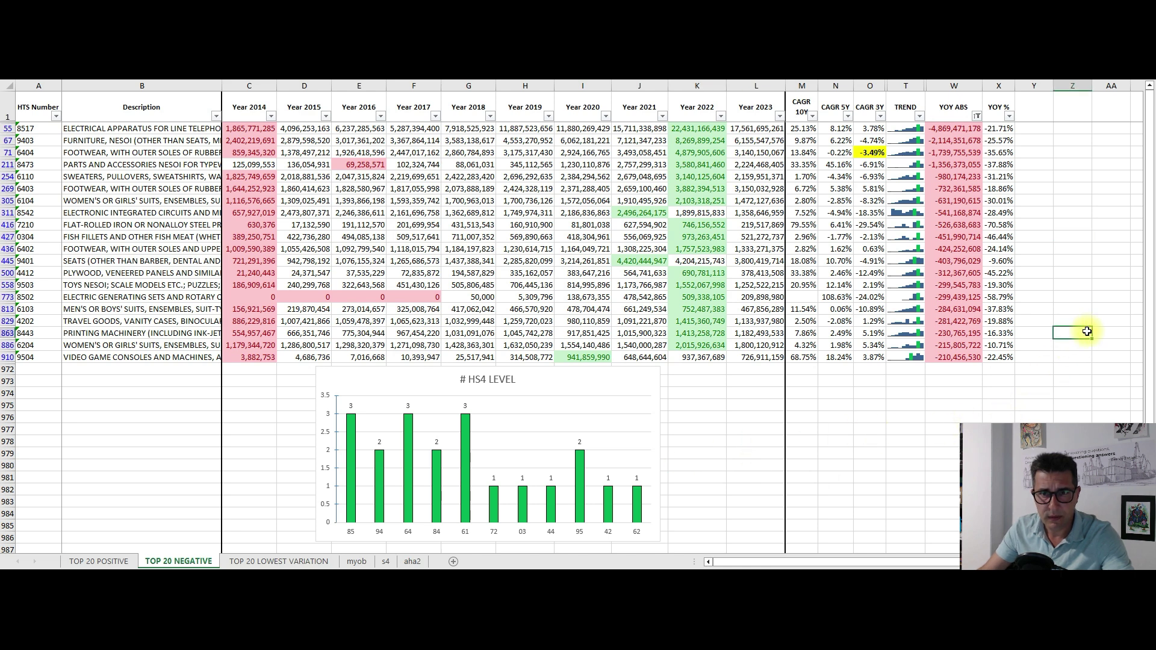
pyautogui.click(933, 454)
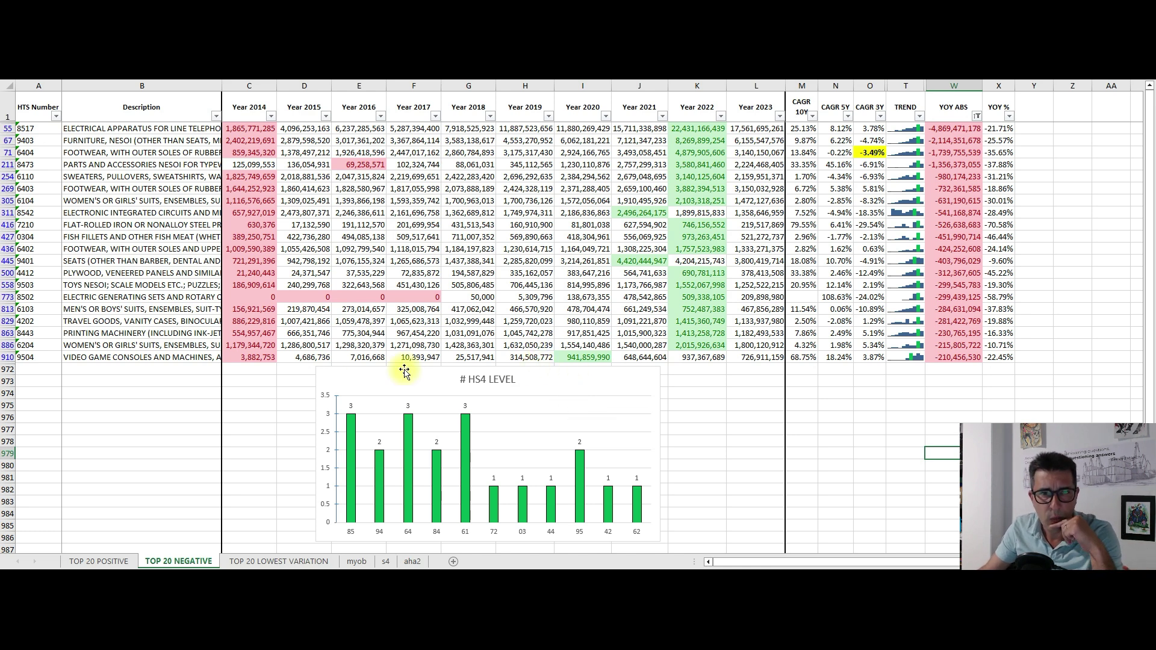
pyautogui.click(1083, 250)
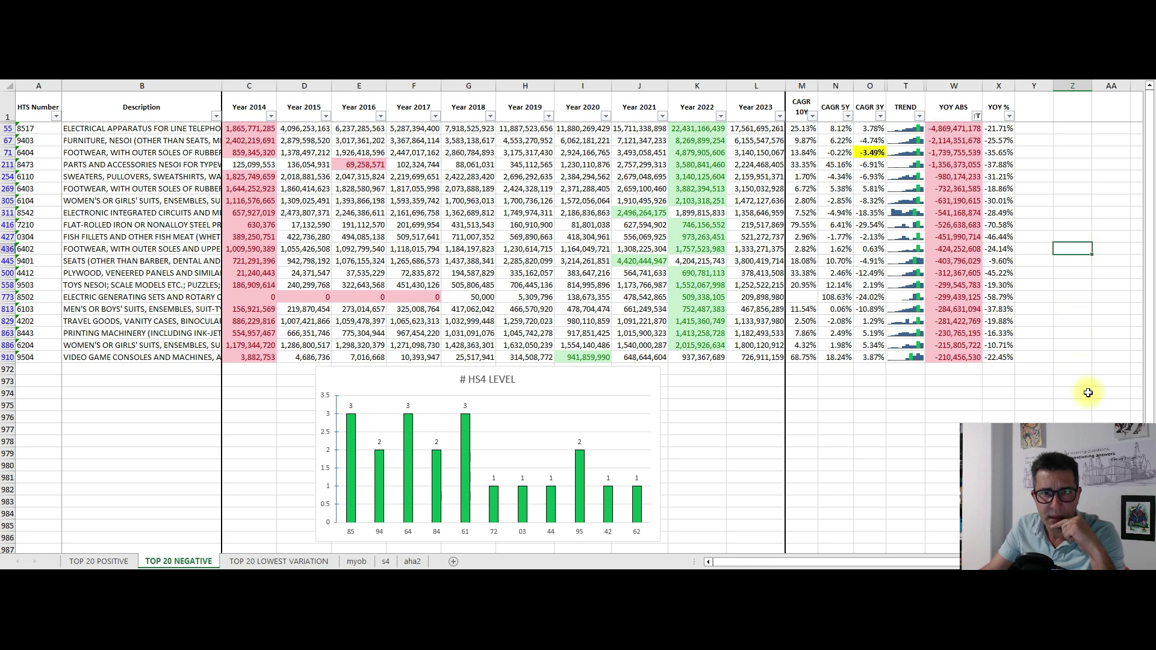
pyautogui.click(1072, 465)
pyautogui.click(1073, 442)
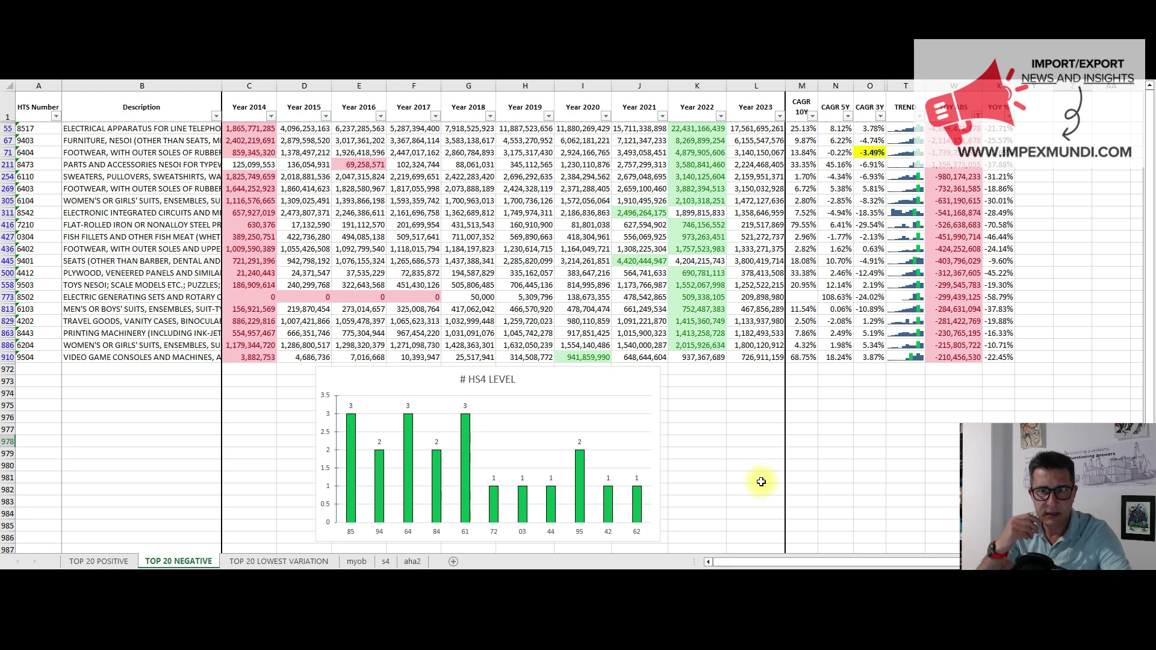
pyautogui.click(941, 489)
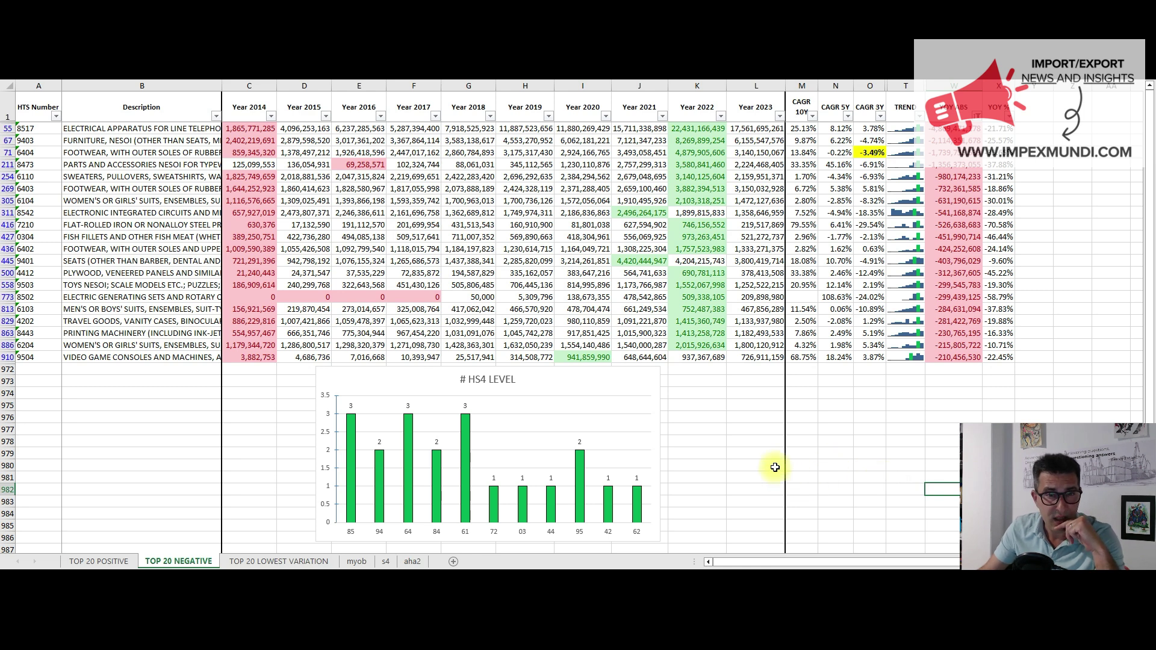
pyautogui.click(1013, 424)
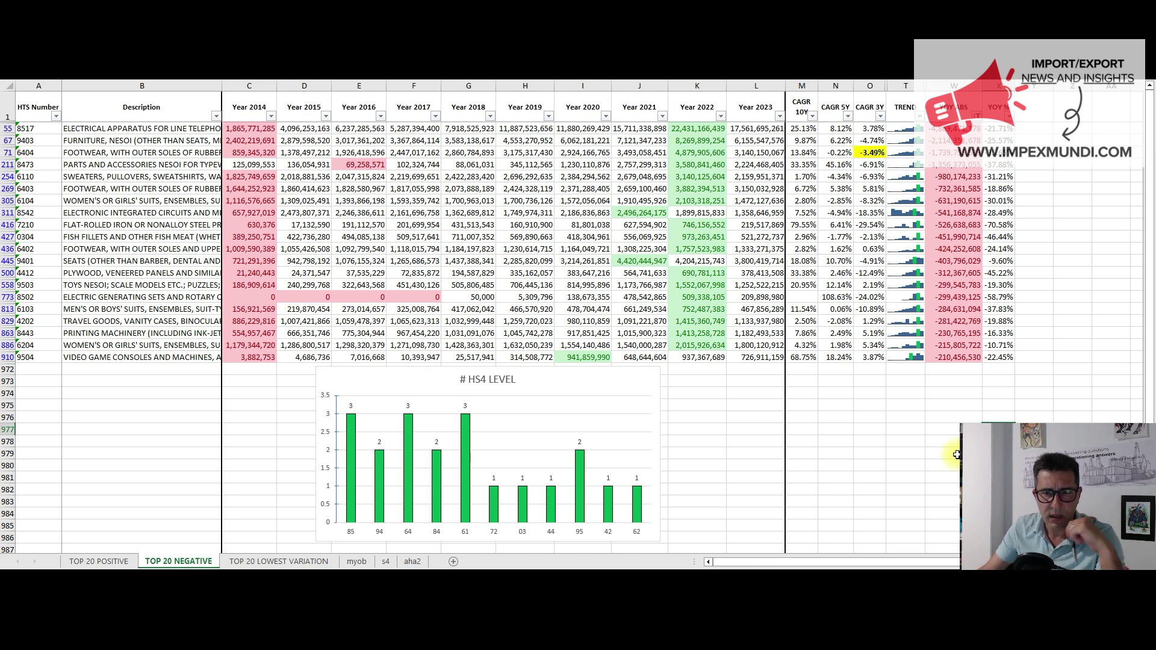
pyautogui.click(1046, 384)
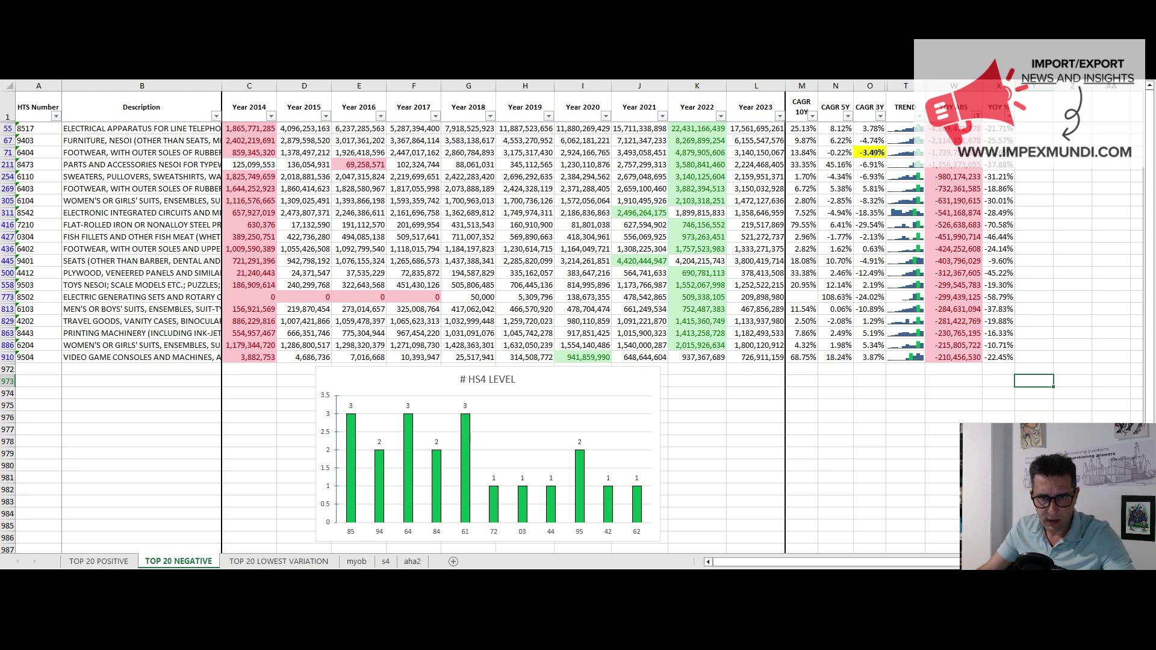
pyautogui.click(94, 358)
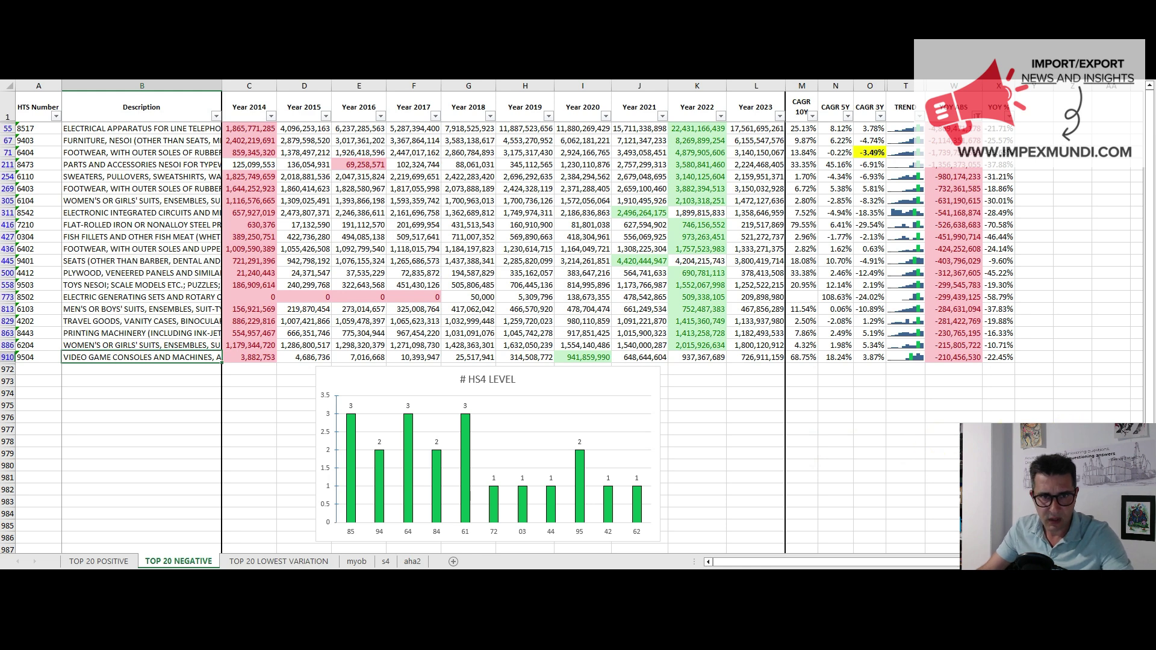
pyautogui.click(1054, 453)
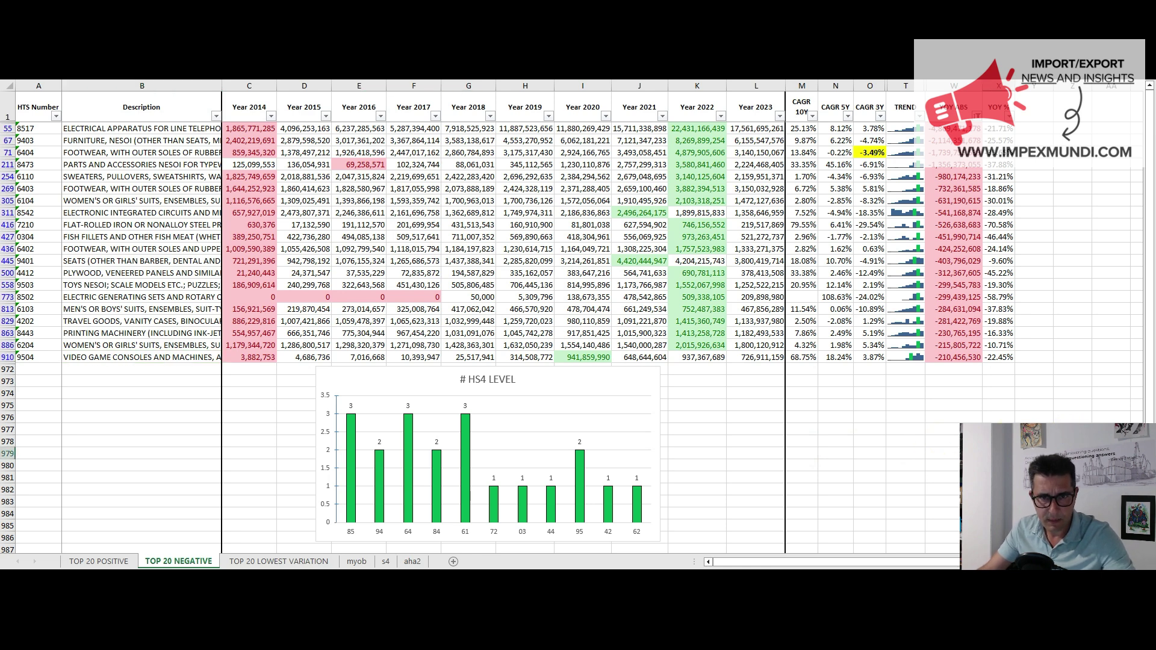
# Step: Switch to the TOP 20 LOWEST VARIATION sheet and examine its product rows, CV values, year-over-year changes and annotated HS4 level chart
pyautogui.click(1068, 398)
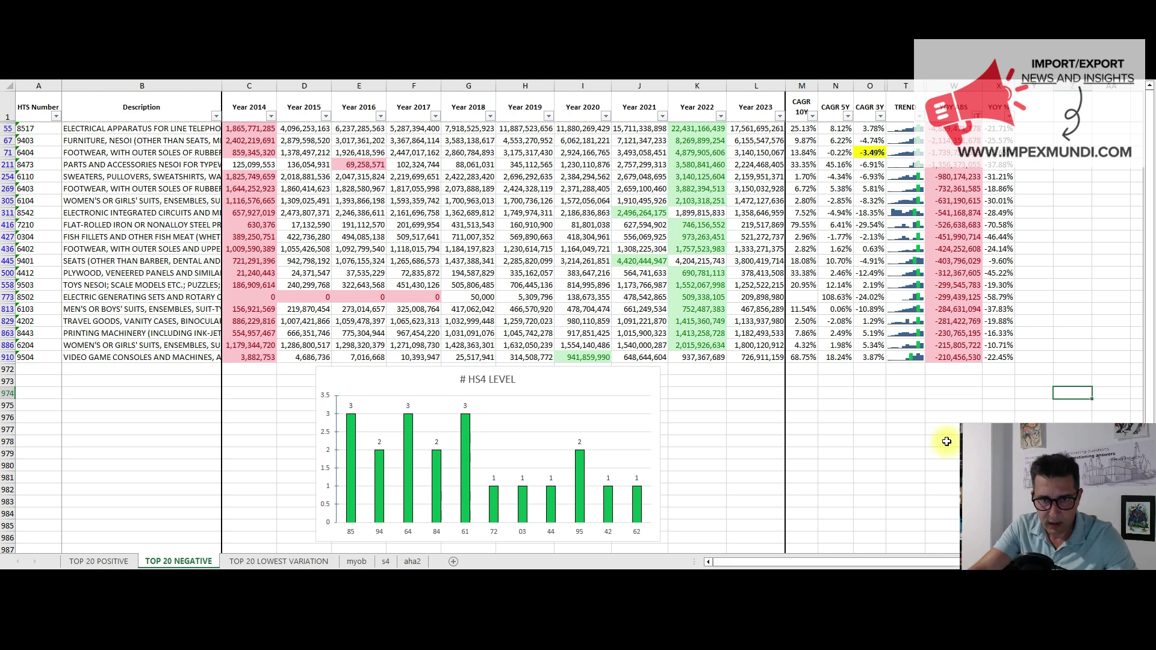
pyautogui.hotkey('ctrl', 'pagedown')
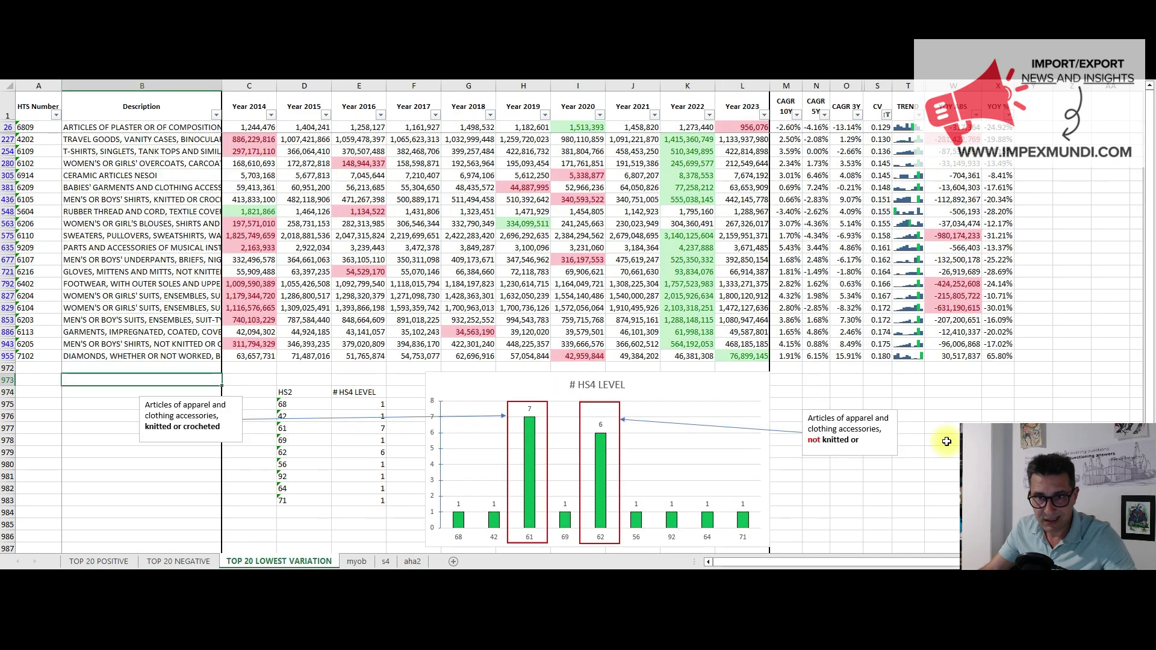
pyautogui.click(1067, 380)
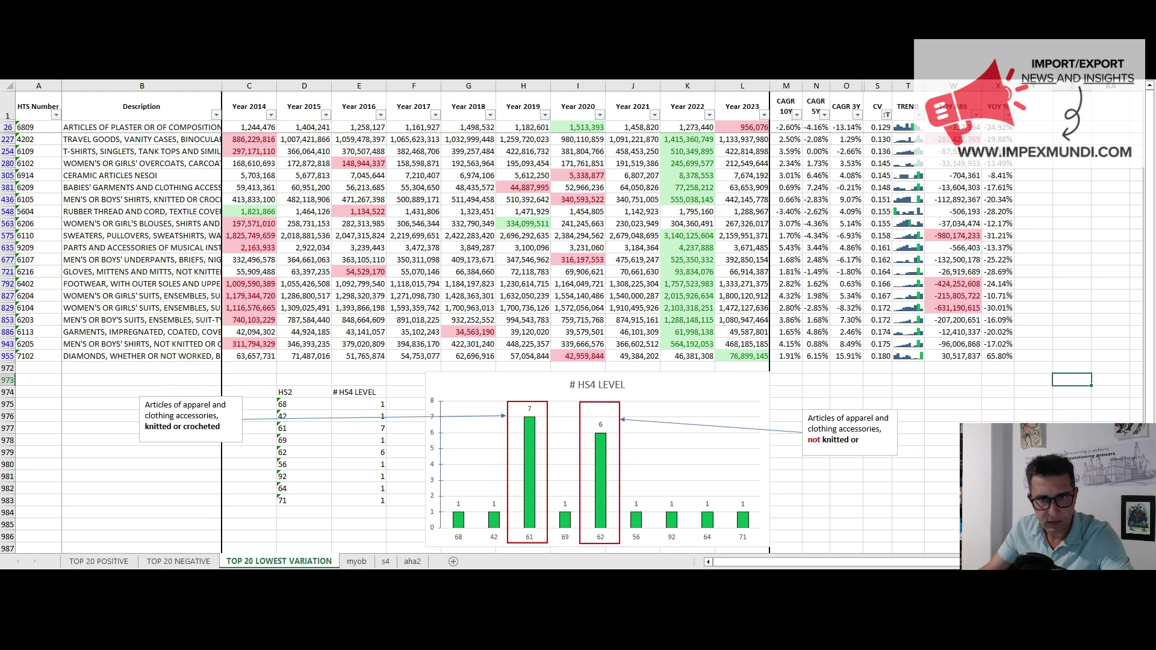
pyautogui.click(1034, 428)
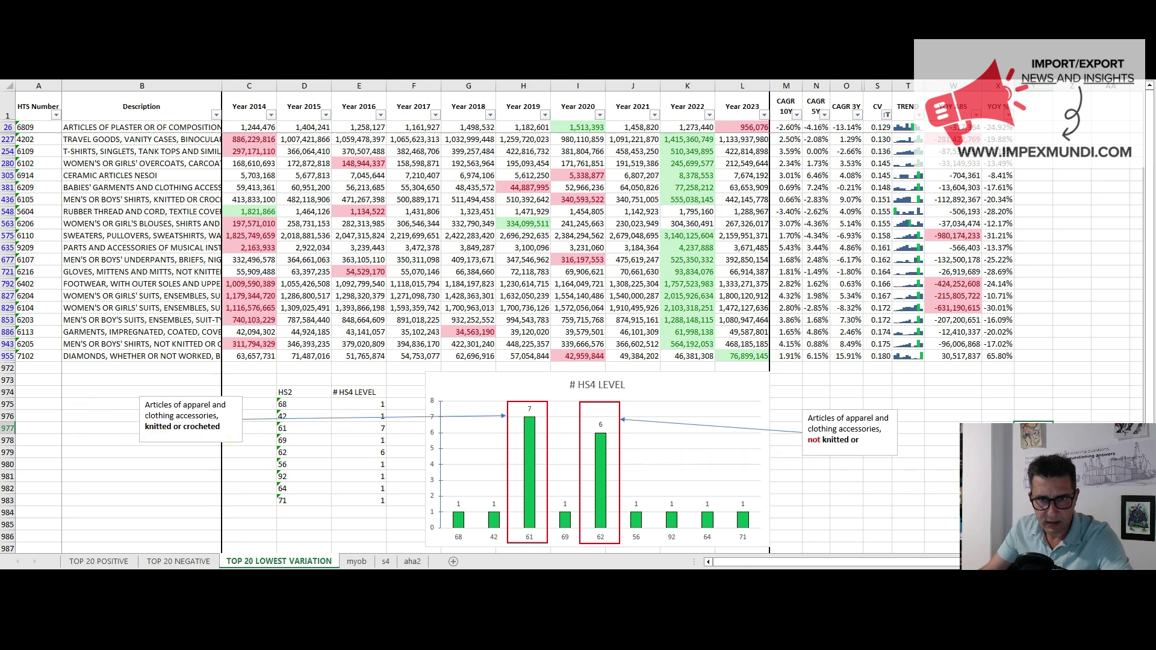
pyautogui.click(142, 488)
pyautogui.click(142, 440)
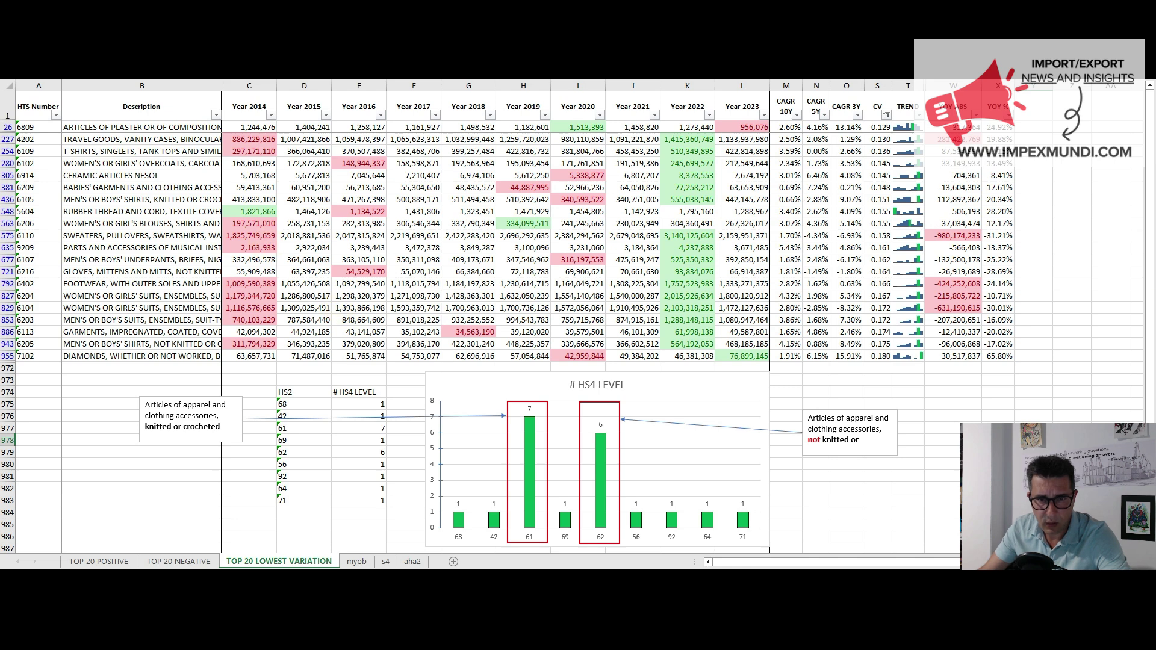
pyautogui.click(1061, 402)
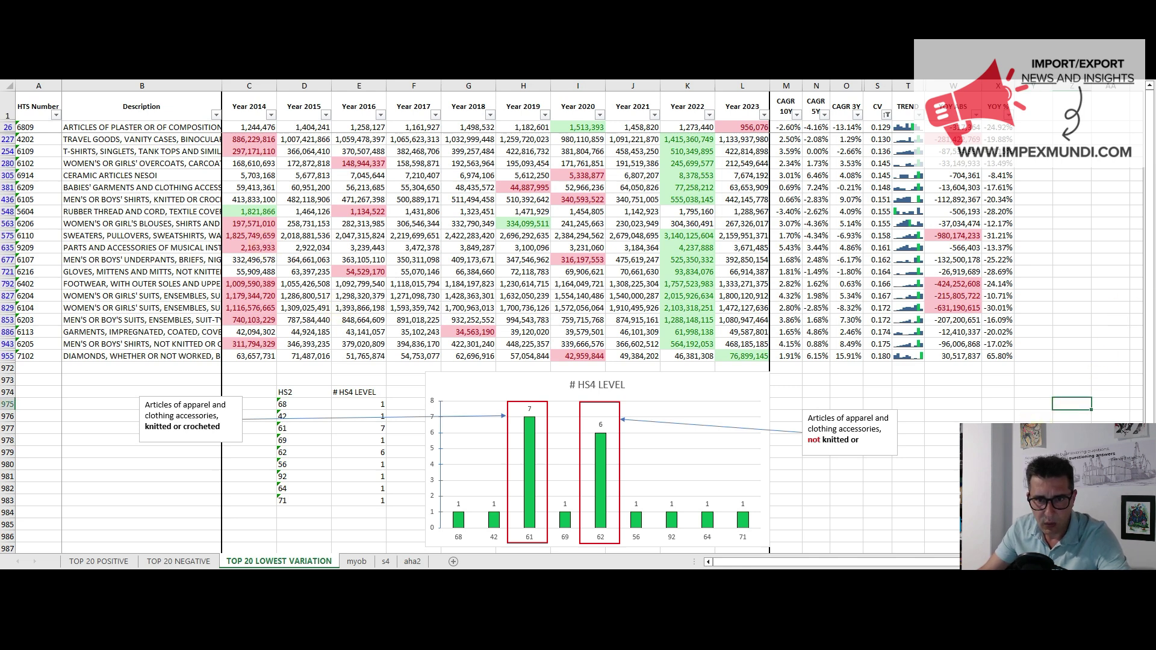
pyautogui.click(1072, 452)
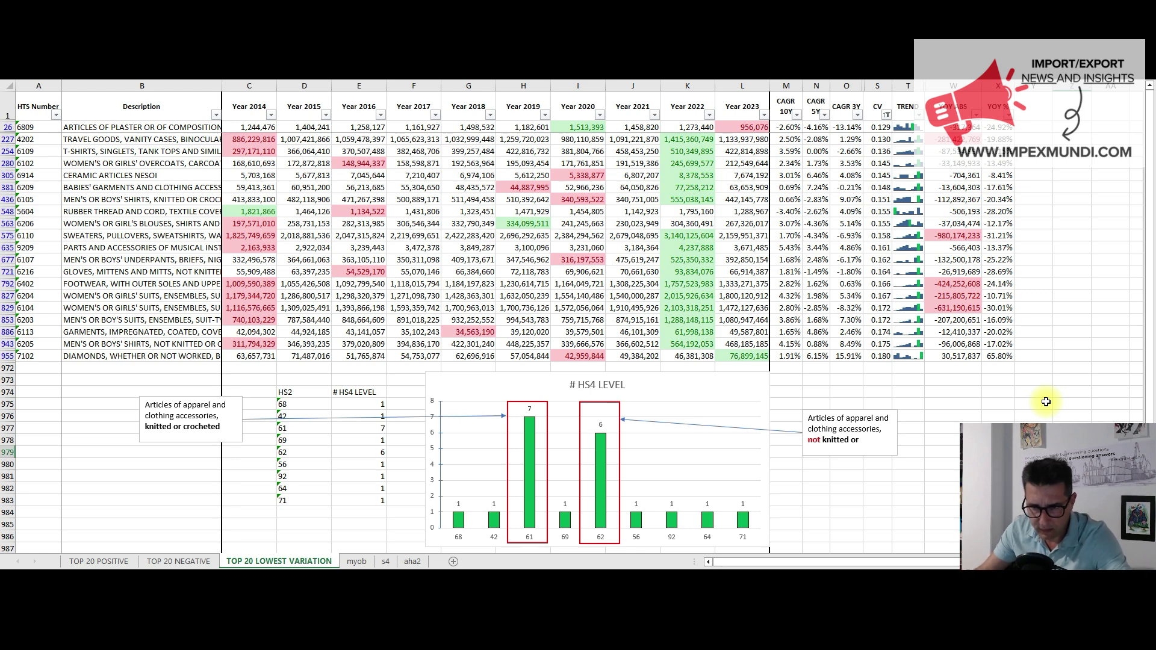
pyautogui.click(878, 356)
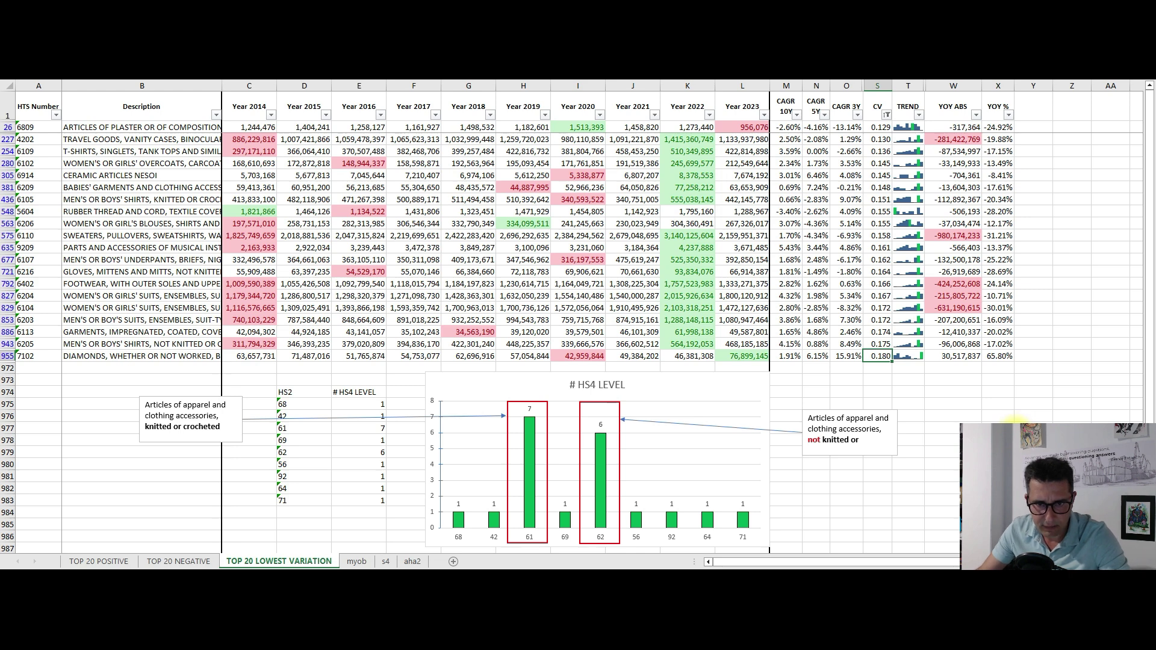
pyautogui.click(998, 464)
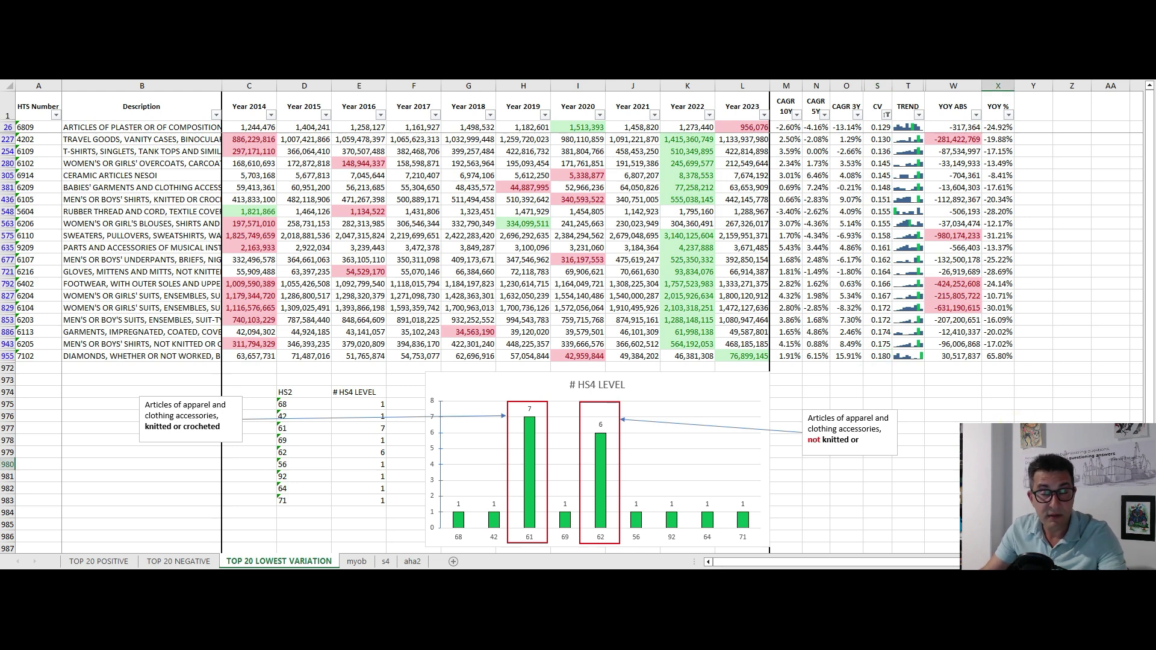